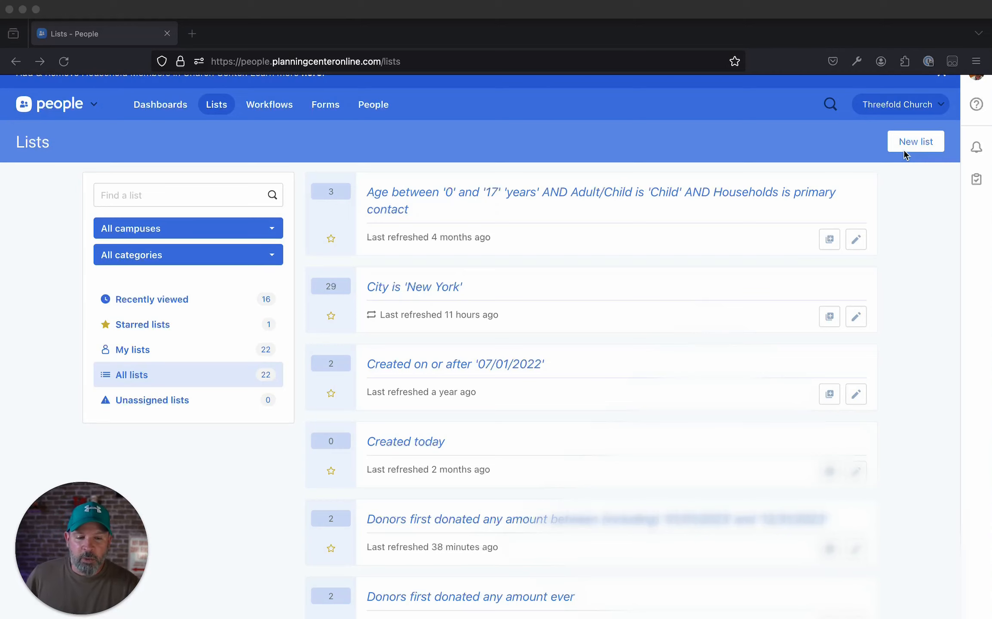
# Start a new list and add a rule whose condition covers Donors from Giving.
pyautogui.click(905, 144)
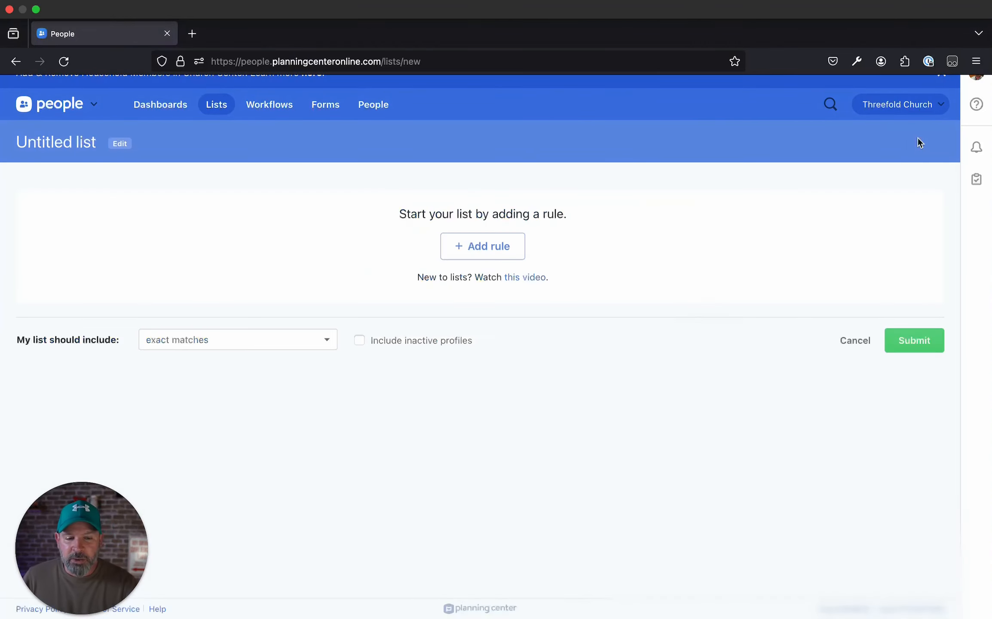
pyautogui.click(478, 245)
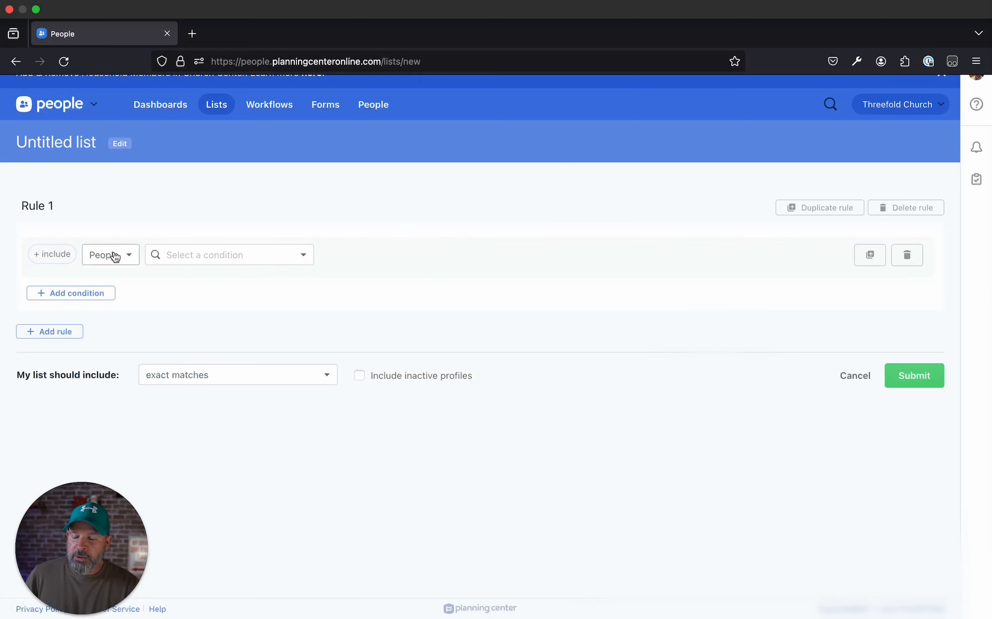
pyautogui.click(127, 259)
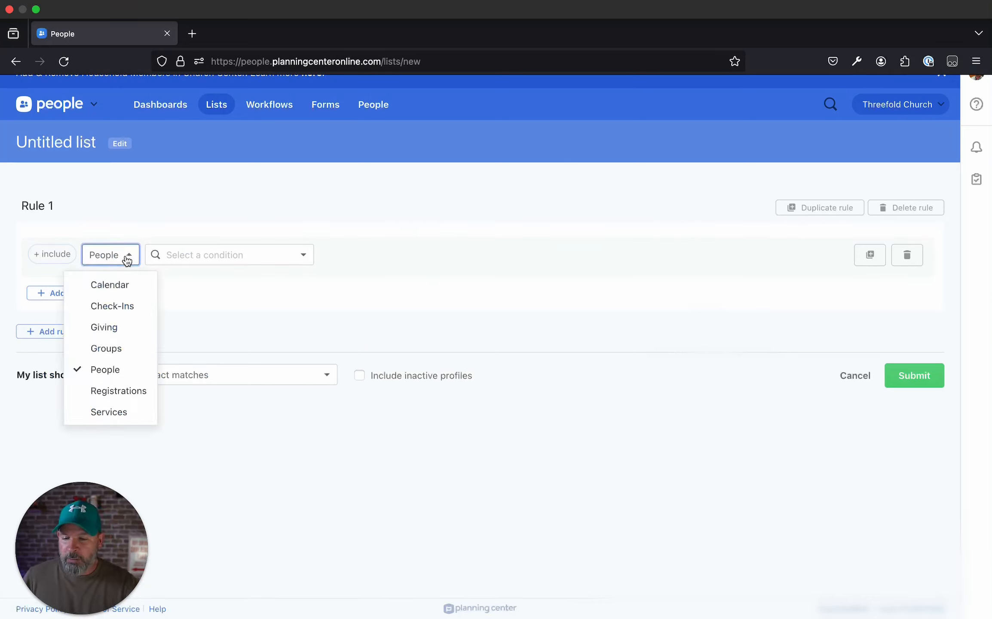
pyautogui.click(106, 327)
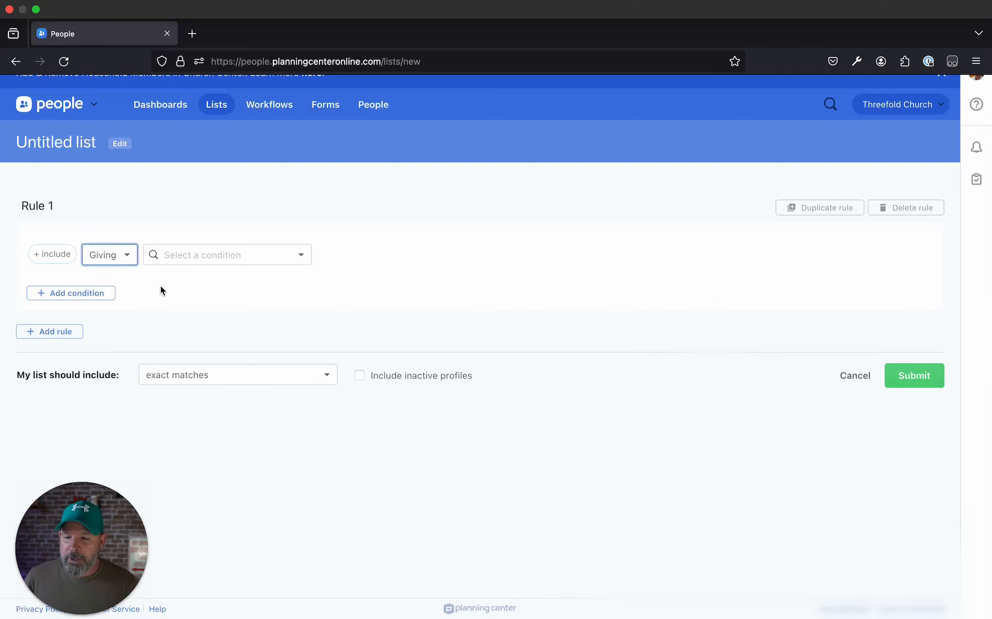
pyautogui.click(218, 256)
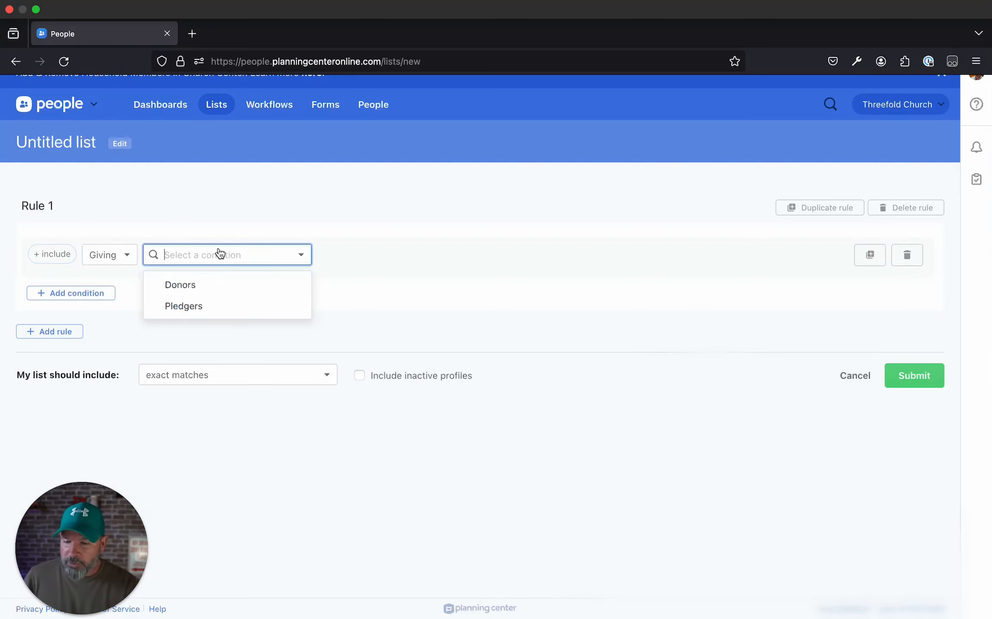
pyautogui.click(210, 284)
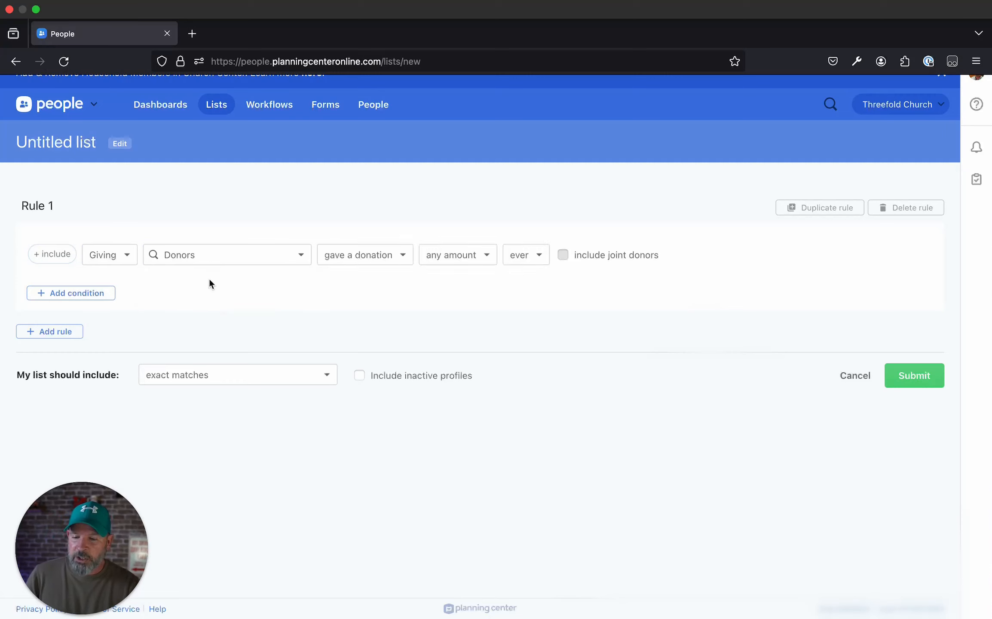
# Set the donor condition to people who first donated any amount.
pyautogui.click(392, 258)
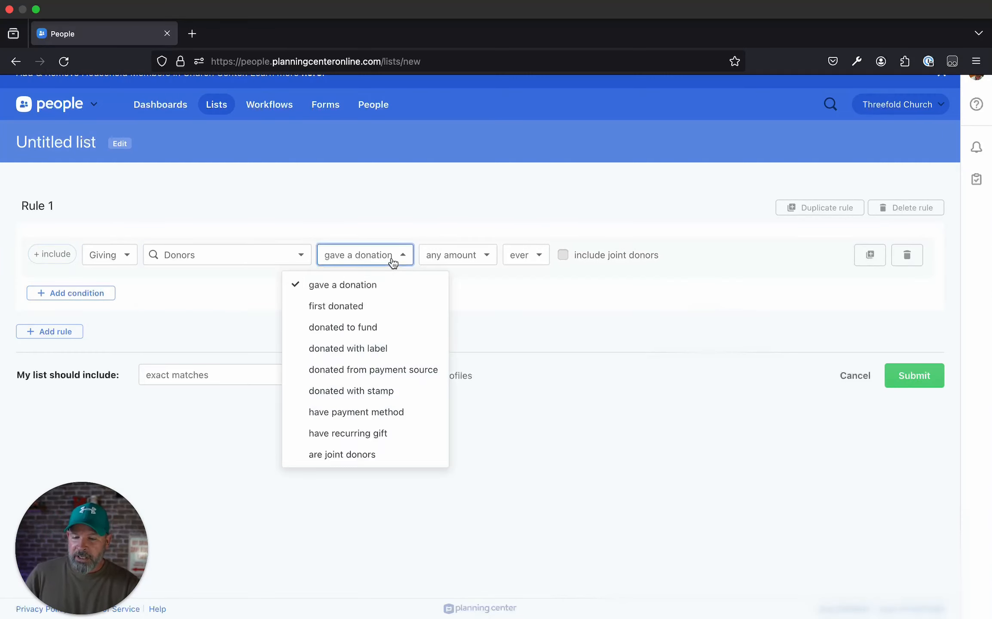
pyautogui.click(357, 307)
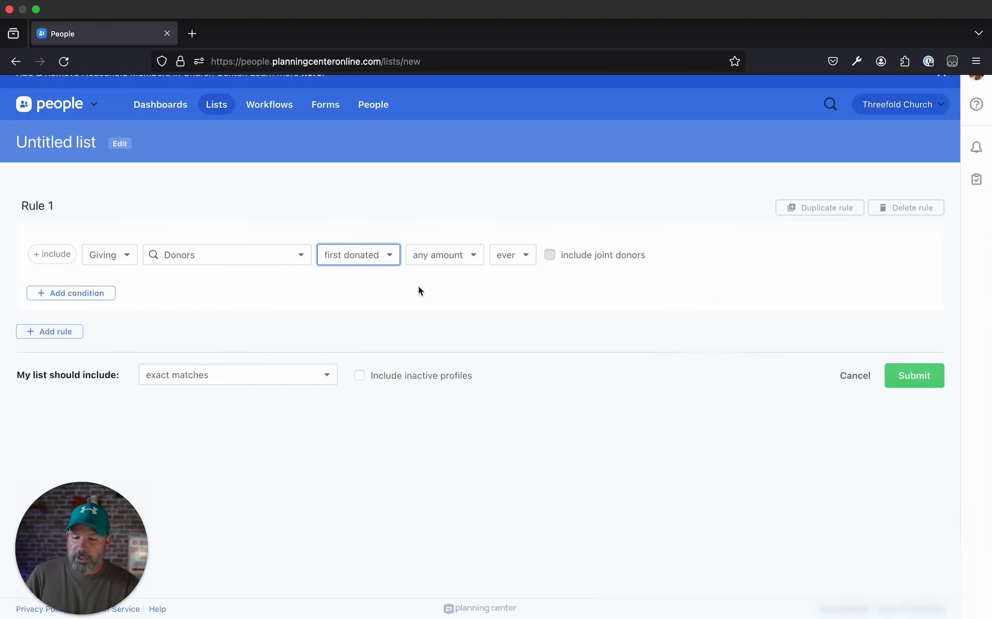
pyautogui.click(476, 260)
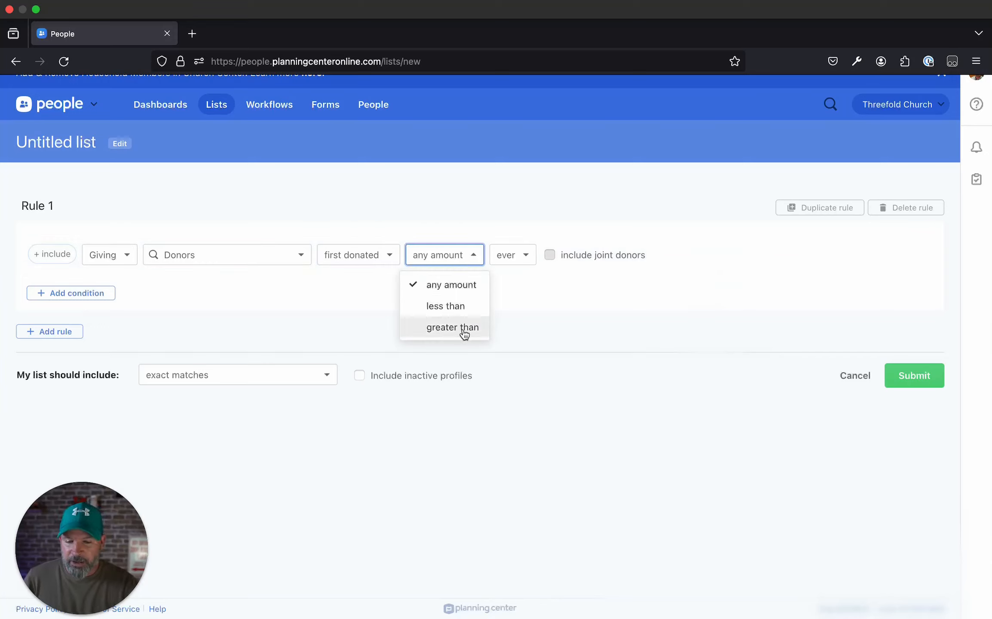
pyautogui.click(575, 298)
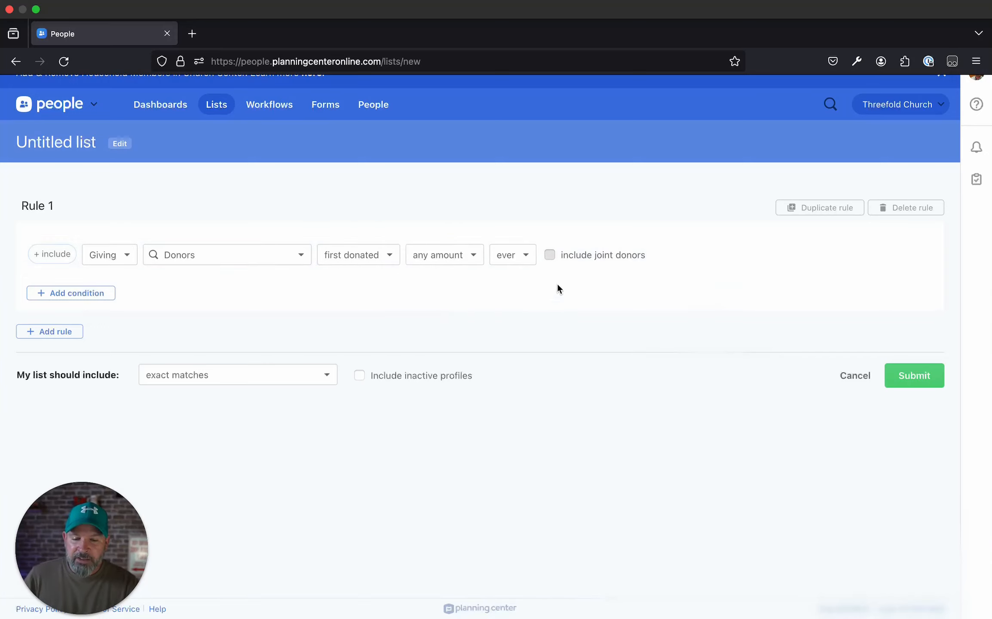
# Limit the first donation to between (including) 1/1/2023 and 12/31/2023, and submit the list.
pyautogui.click(528, 257)
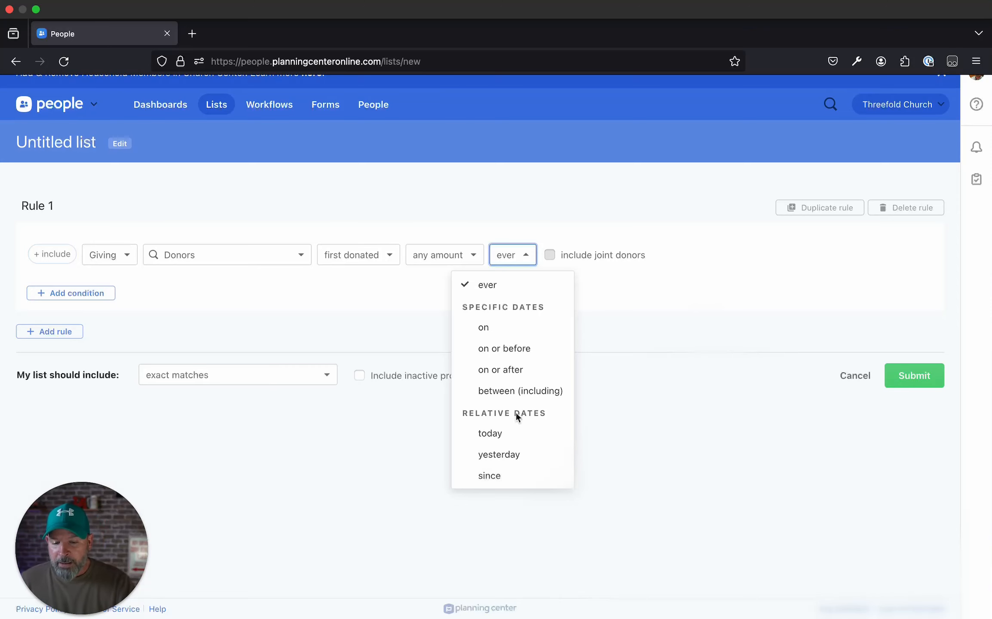
pyautogui.click(519, 391)
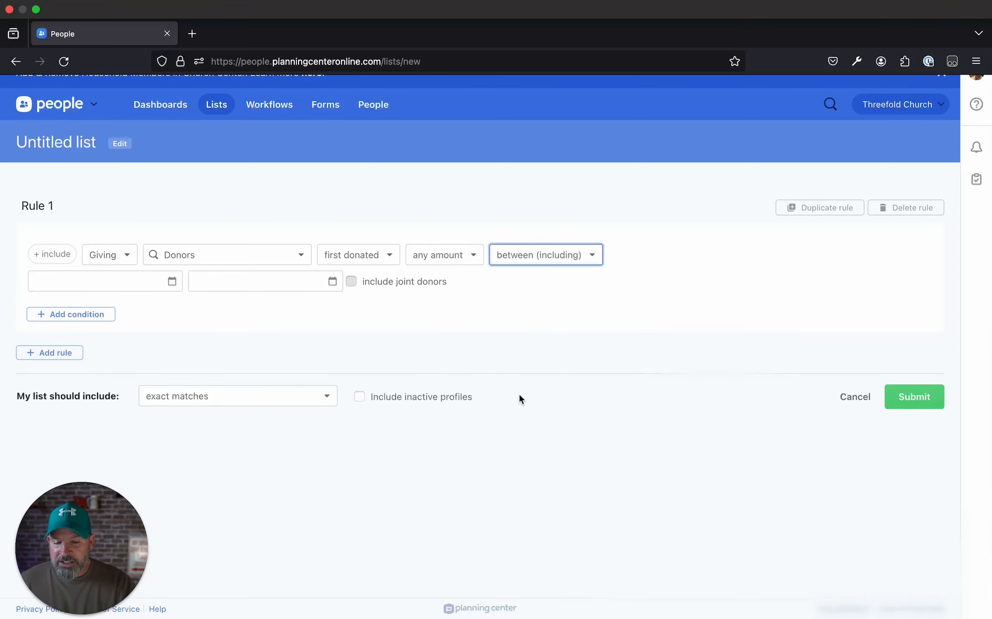
pyautogui.click(174, 281)
pyautogui.click(66, 350)
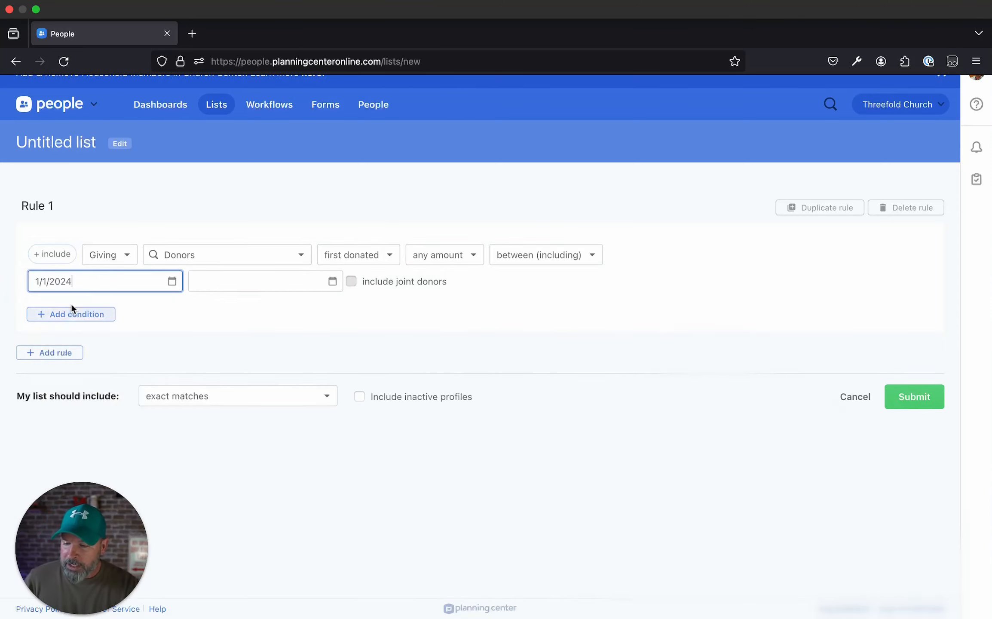
pyautogui.moveTo(66, 283); pyautogui.dragTo(75, 285)
pyautogui.write('3')
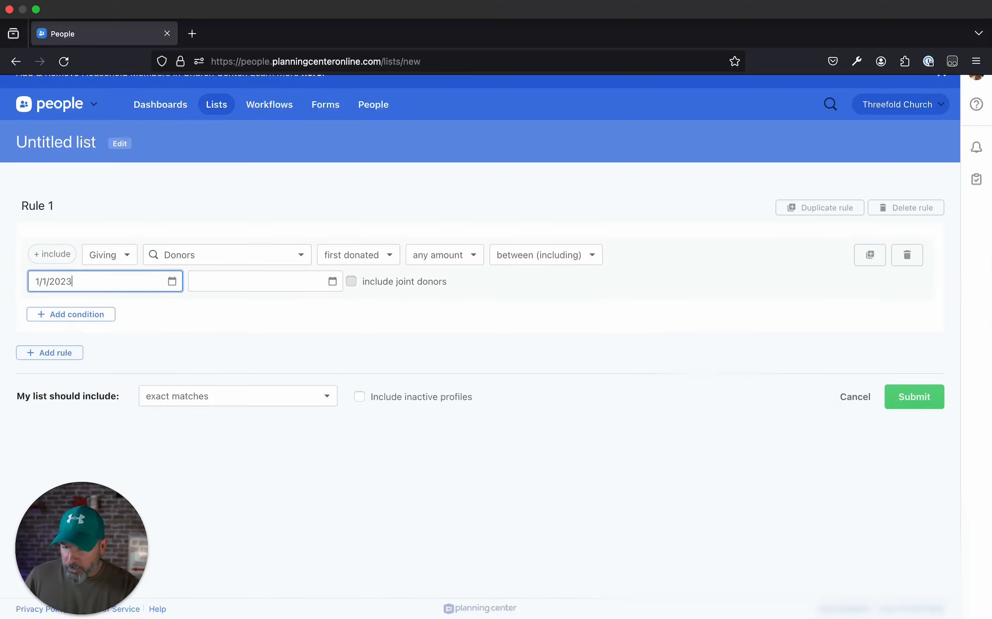
pyautogui.click(213, 282)
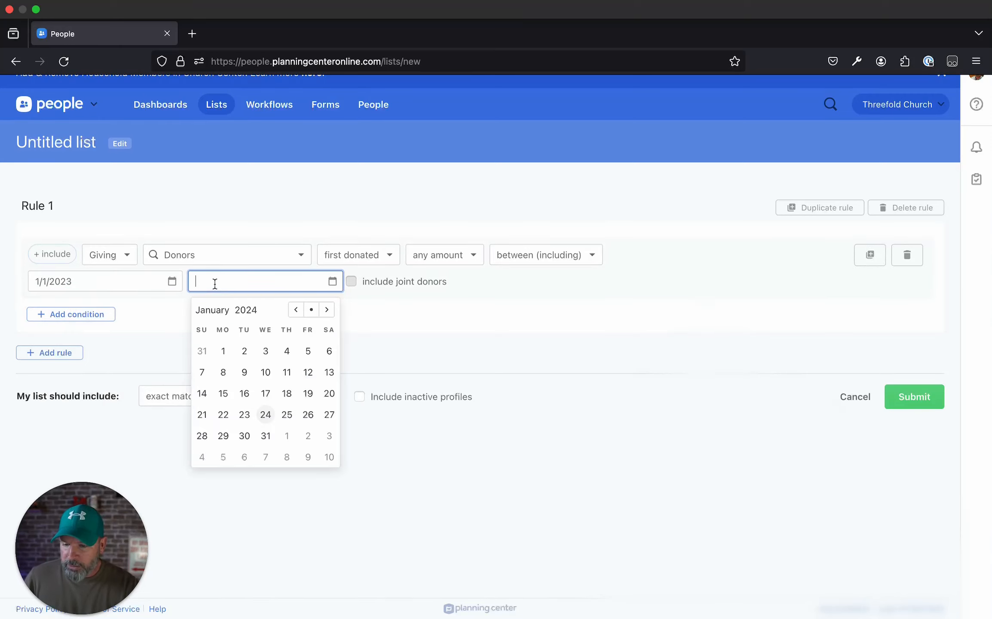
pyautogui.click(296, 310)
pyautogui.click(201, 457)
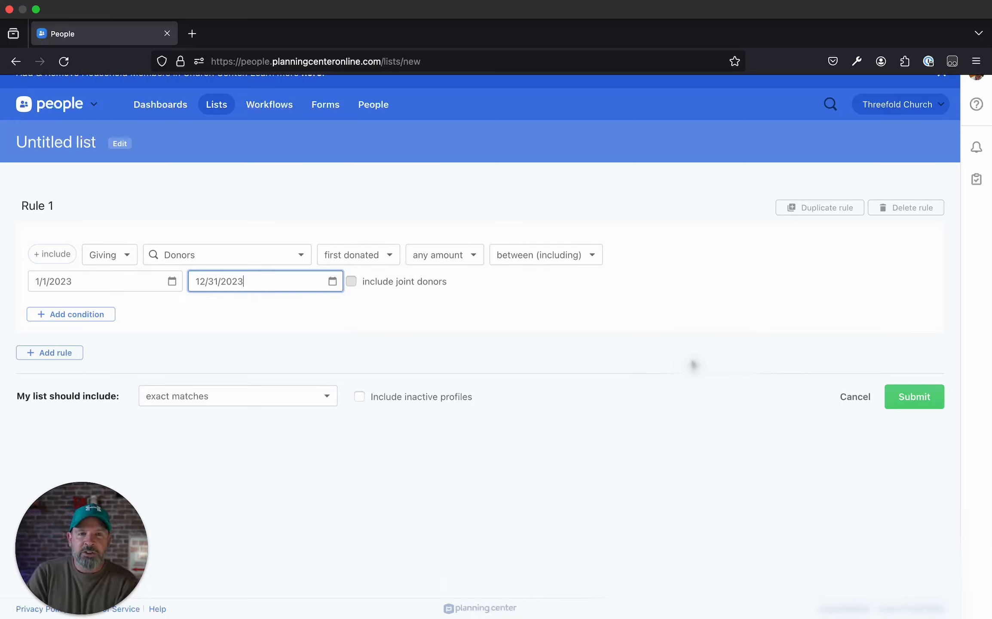
pyautogui.click(905, 402)
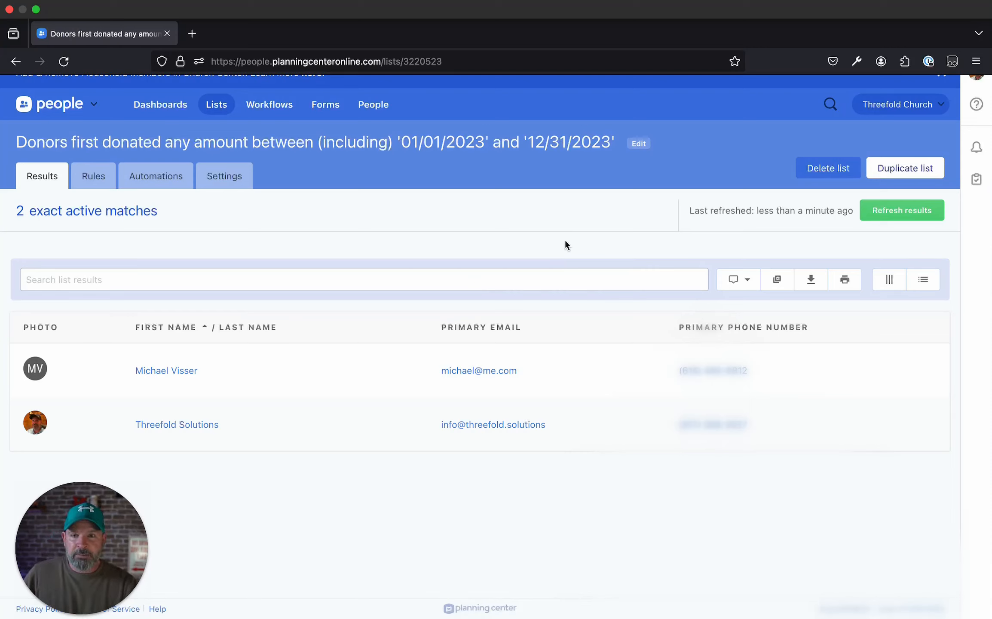
# Set up an automation for the list that adds people to the First Time Donor Follow-Up workflow.
pyautogui.click(168, 177)
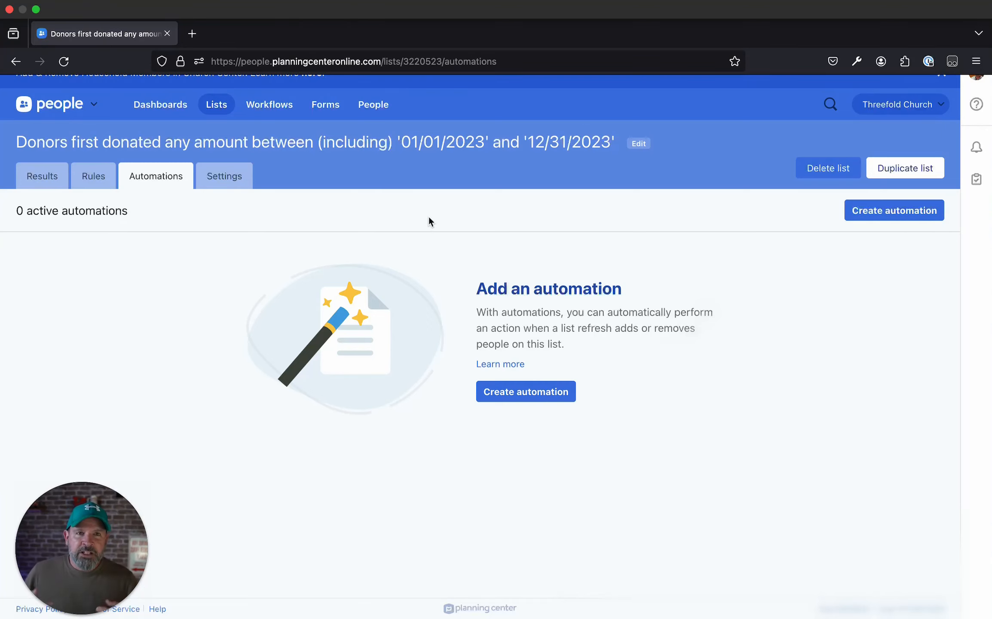
pyautogui.click(545, 392)
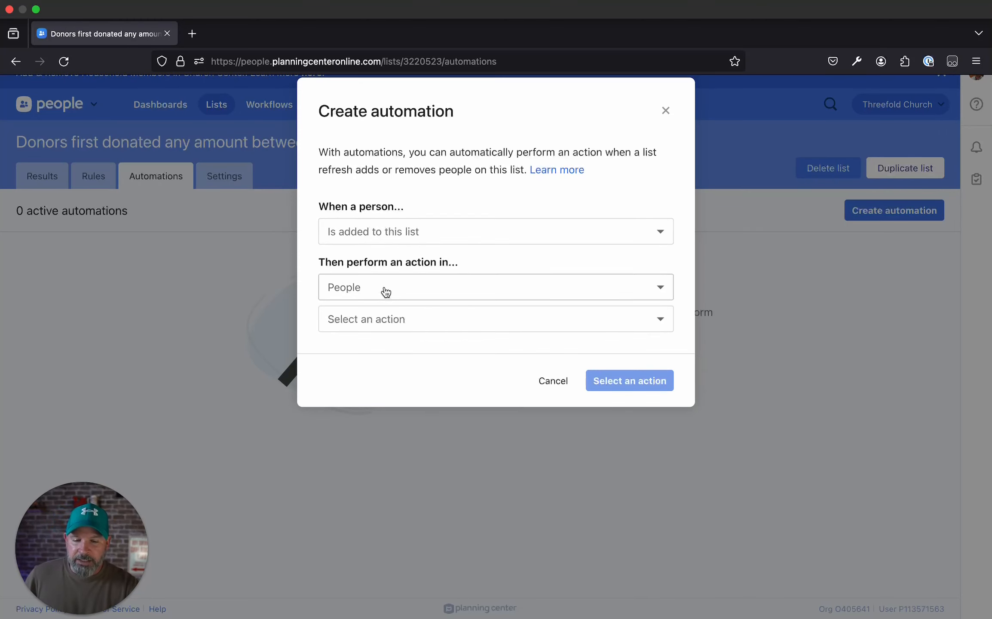
pyautogui.click(381, 322)
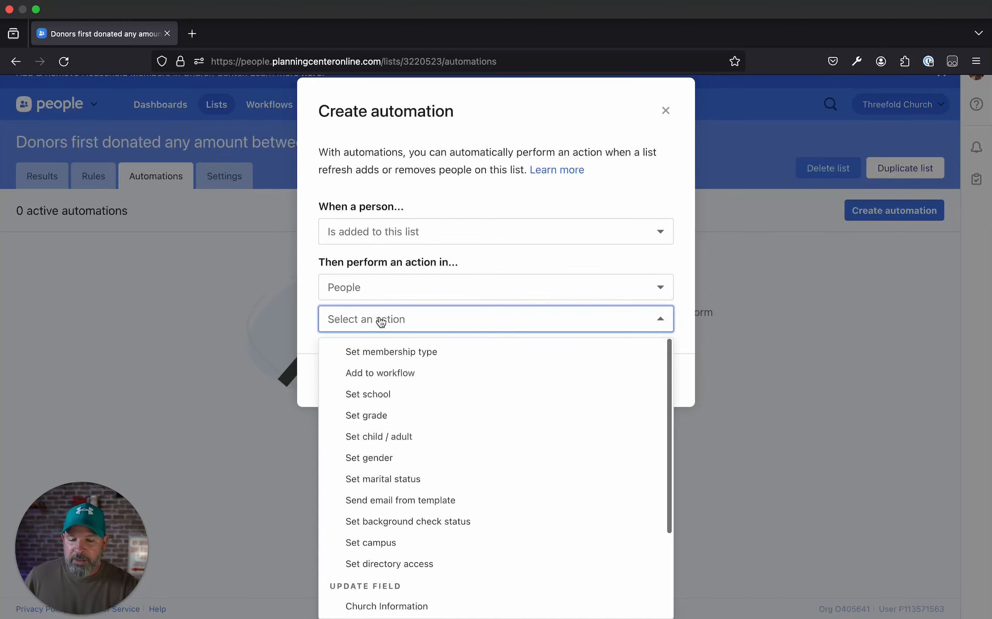
pyautogui.click(362, 375)
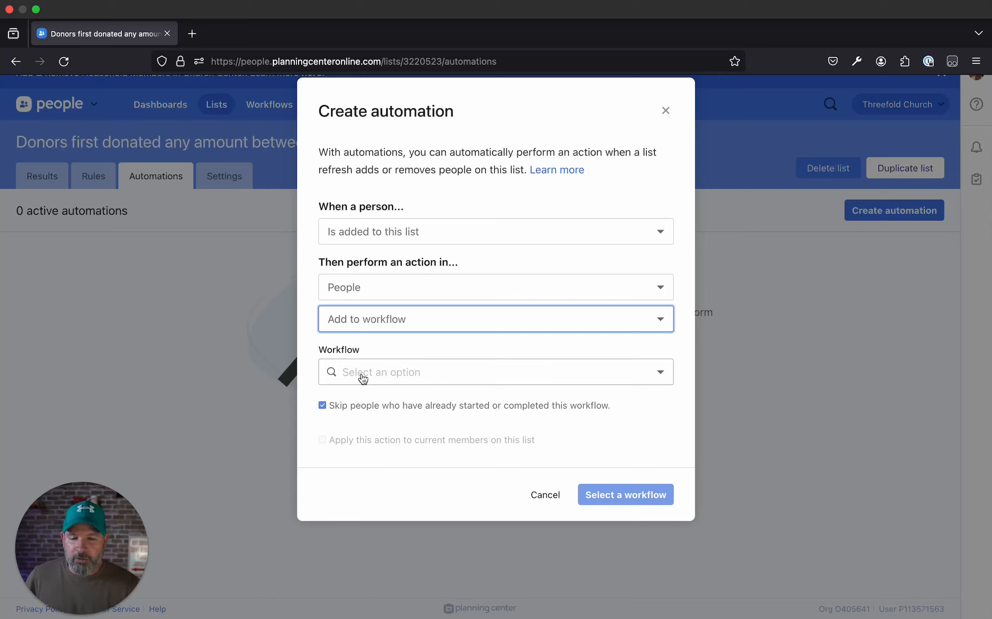
pyautogui.click(362, 372)
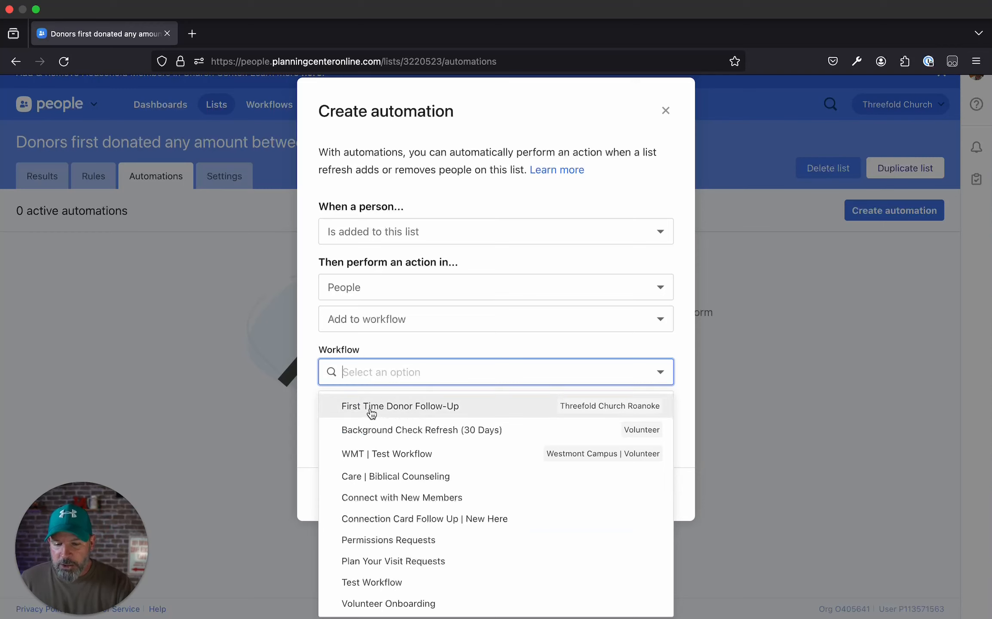
pyautogui.click(433, 409)
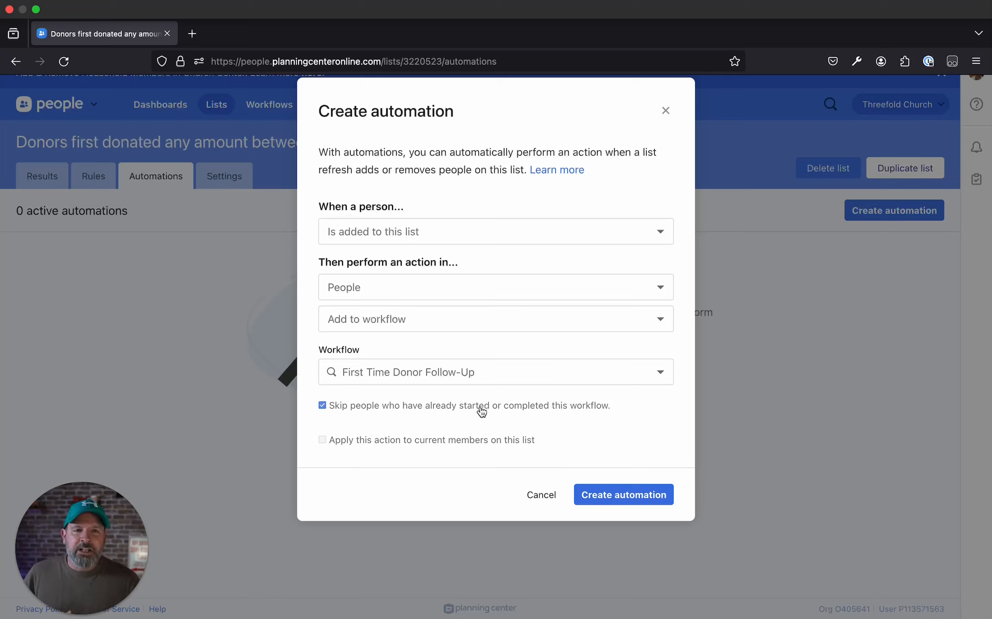
# Apply the workflow action to current list members and create the automation, confirming that it is performed immediately.
pyautogui.click(355, 442)
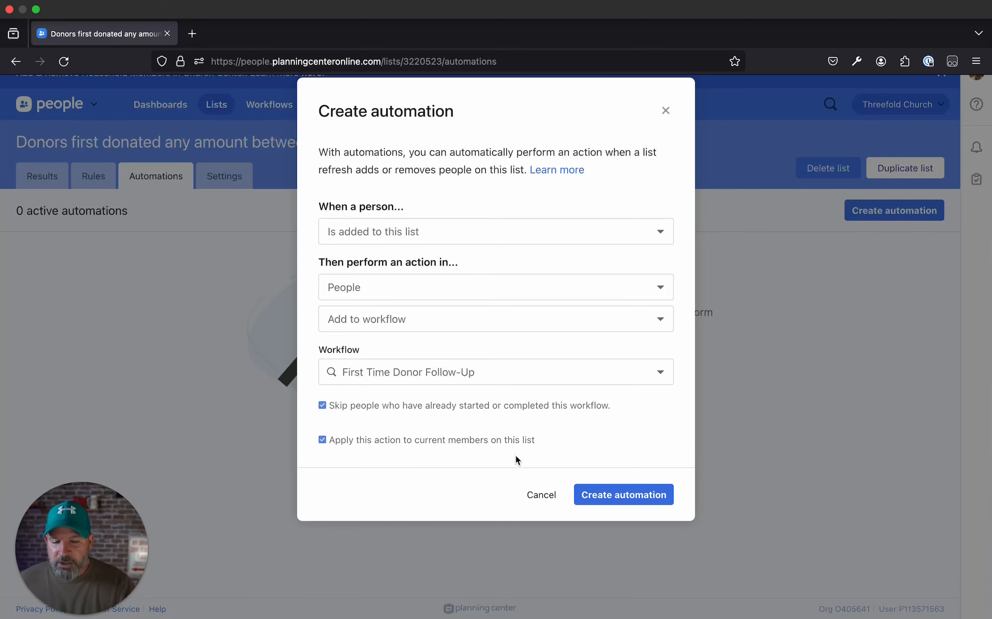
pyautogui.click(612, 498)
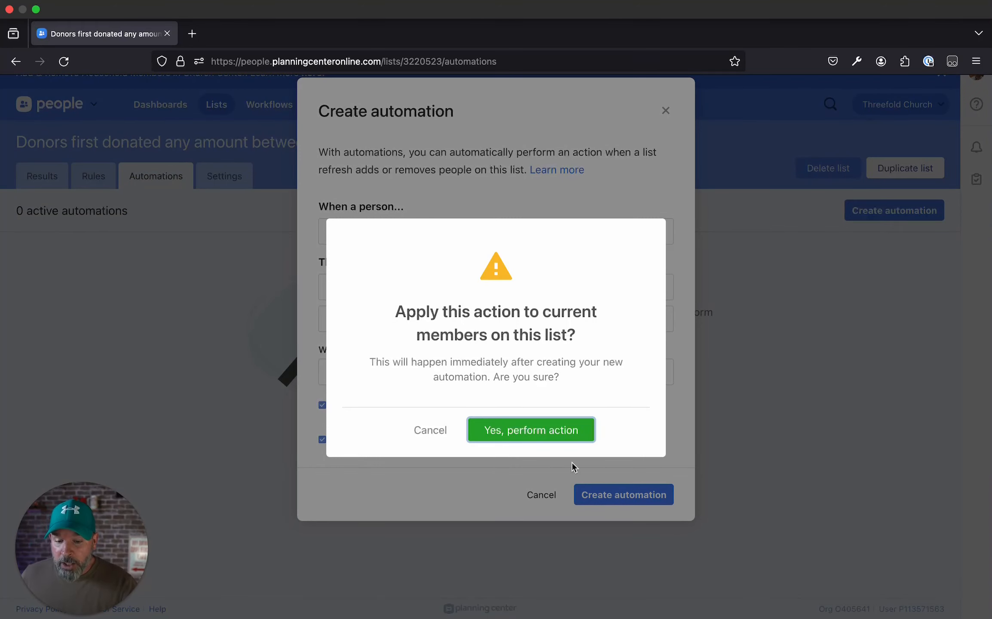
pyautogui.click(549, 431)
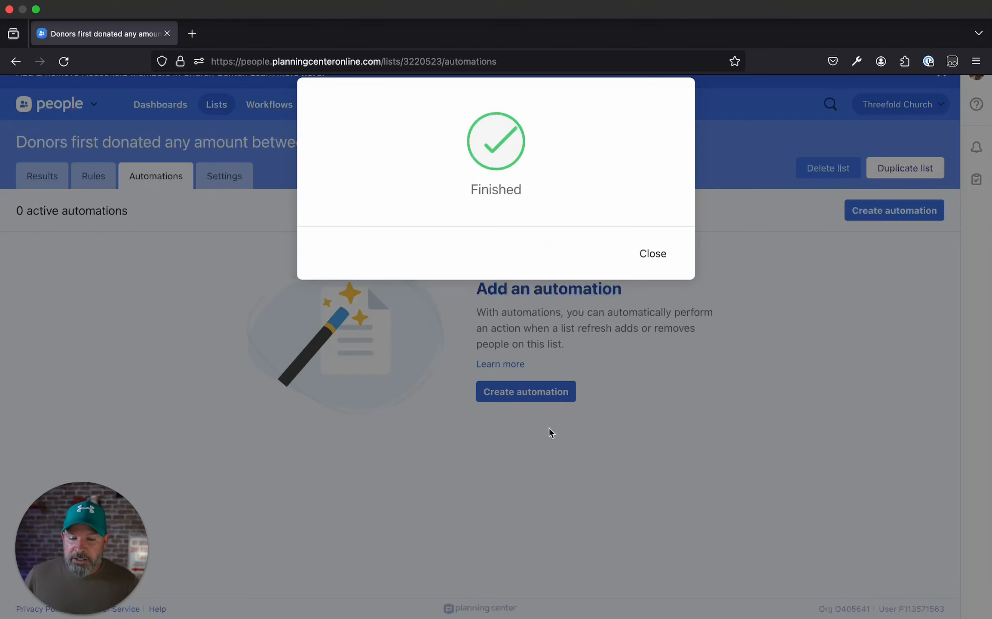
pyautogui.click(650, 255)
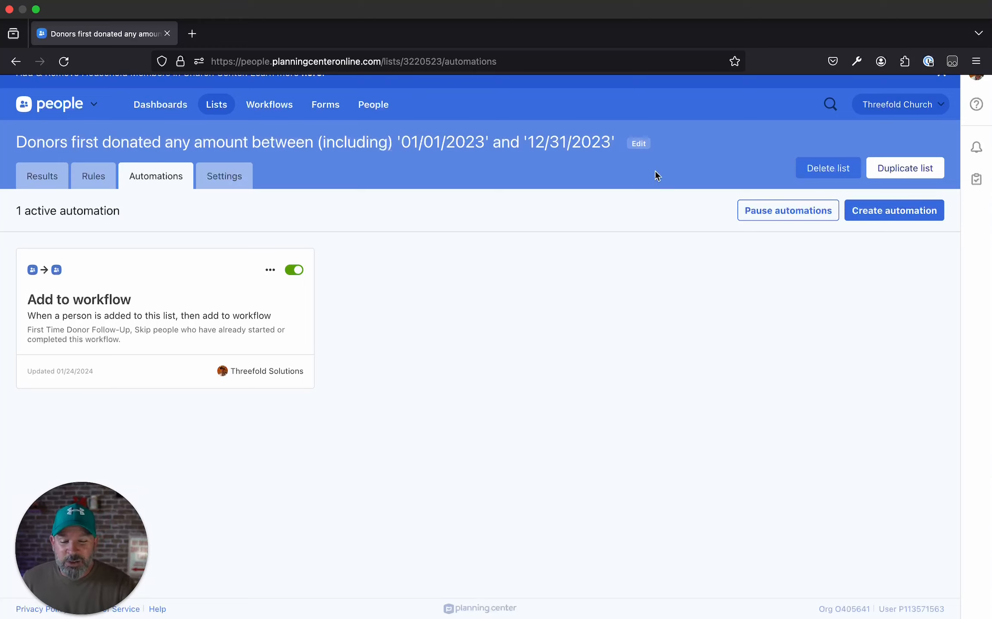
# Rename the list "Automation | First Time Donors Follow Up" and save the name.
pyautogui.click(639, 143)
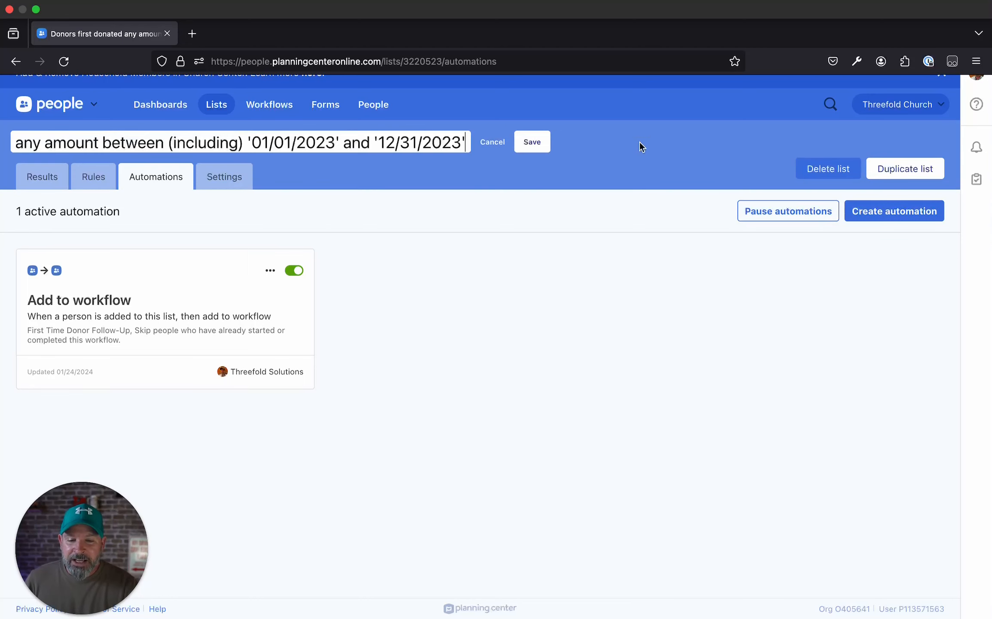
pyautogui.tripleClick(177, 138)
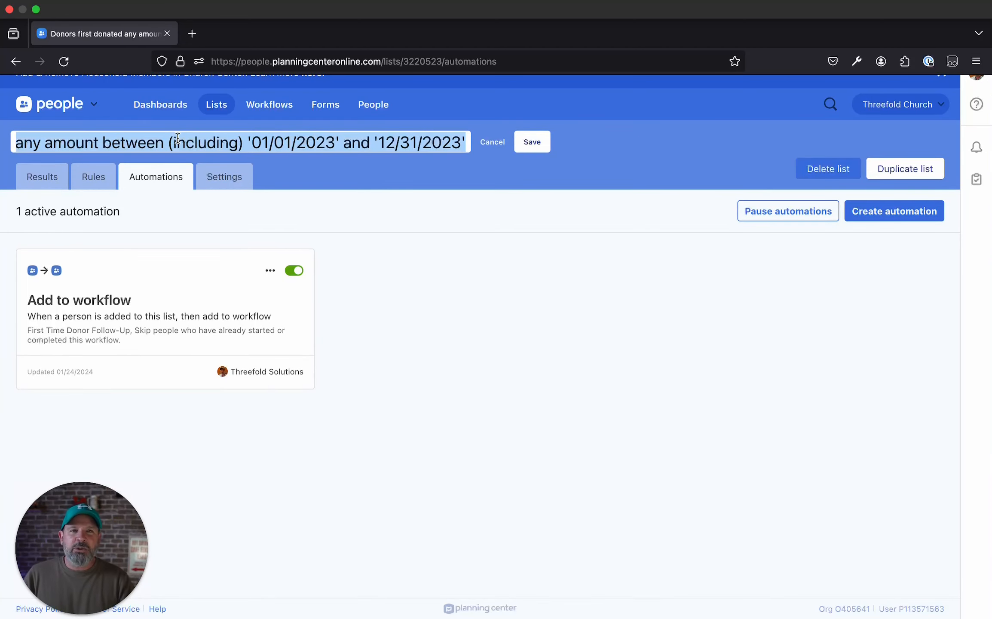
pyautogui.write('Automatoi')
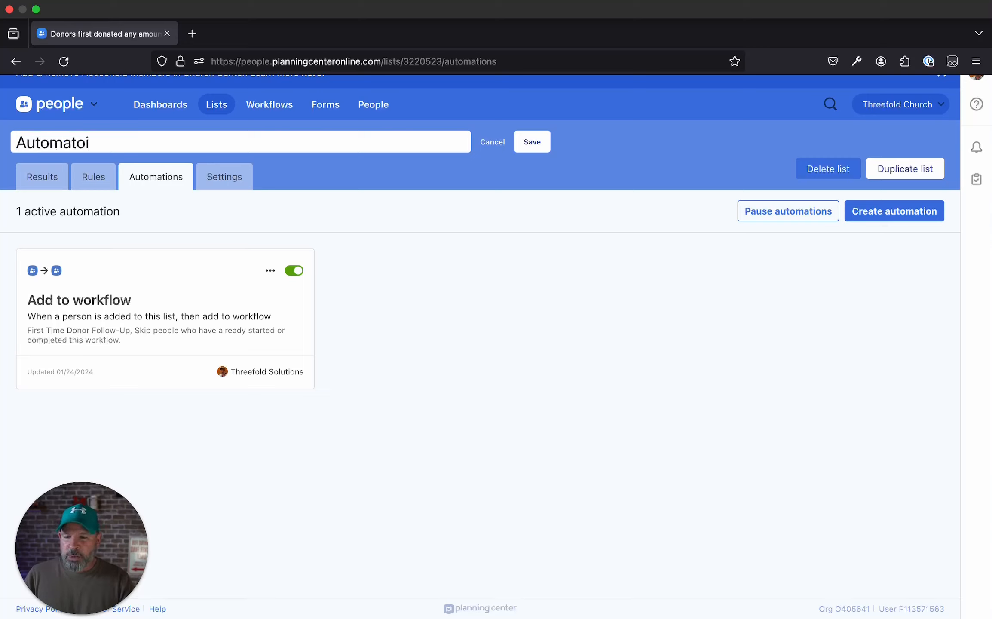
pyautogui.press('BackSpace')
pyautogui.write('ion ')
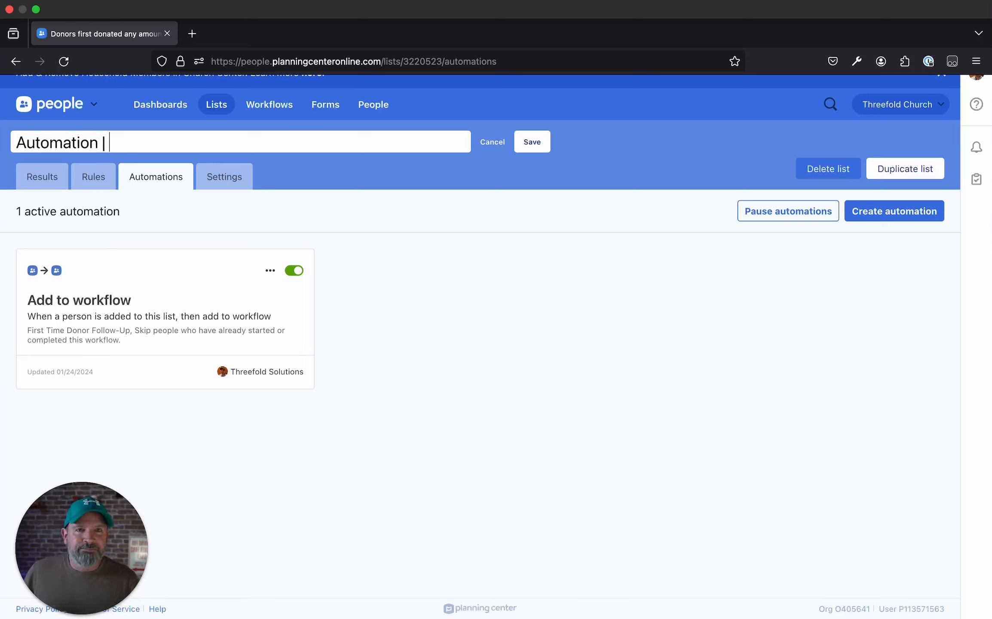
pyautogui.write('|')
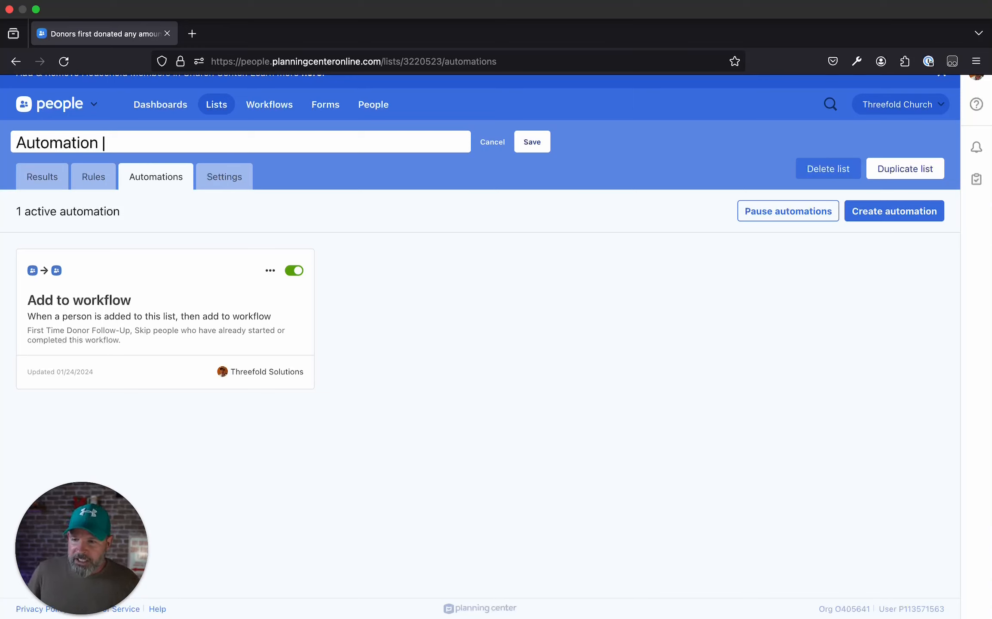
pyautogui.write('Firsty')
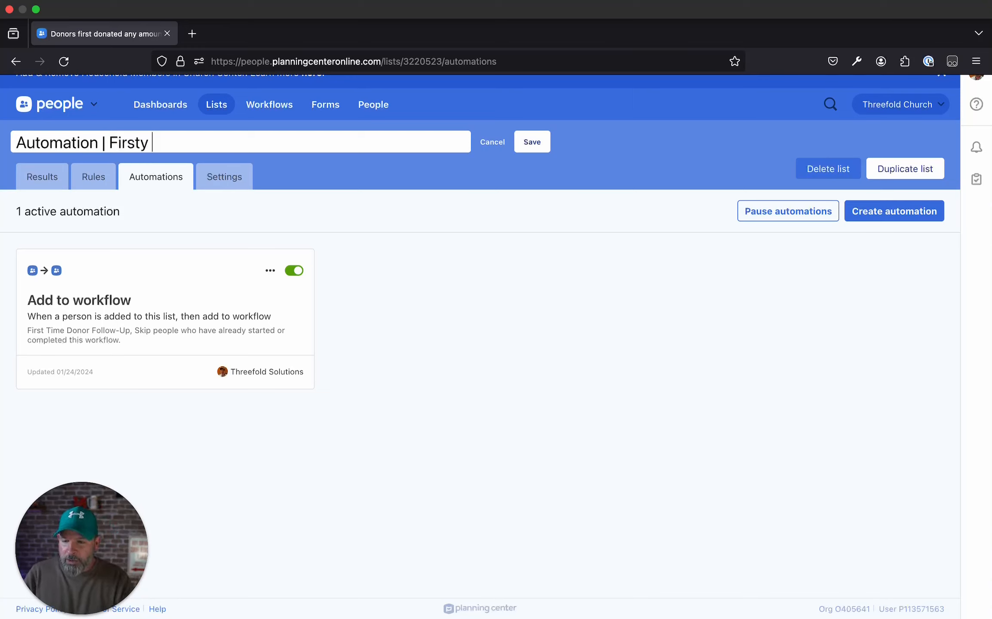
pyautogui.press('BackSpace')
pyautogui.write('Time')
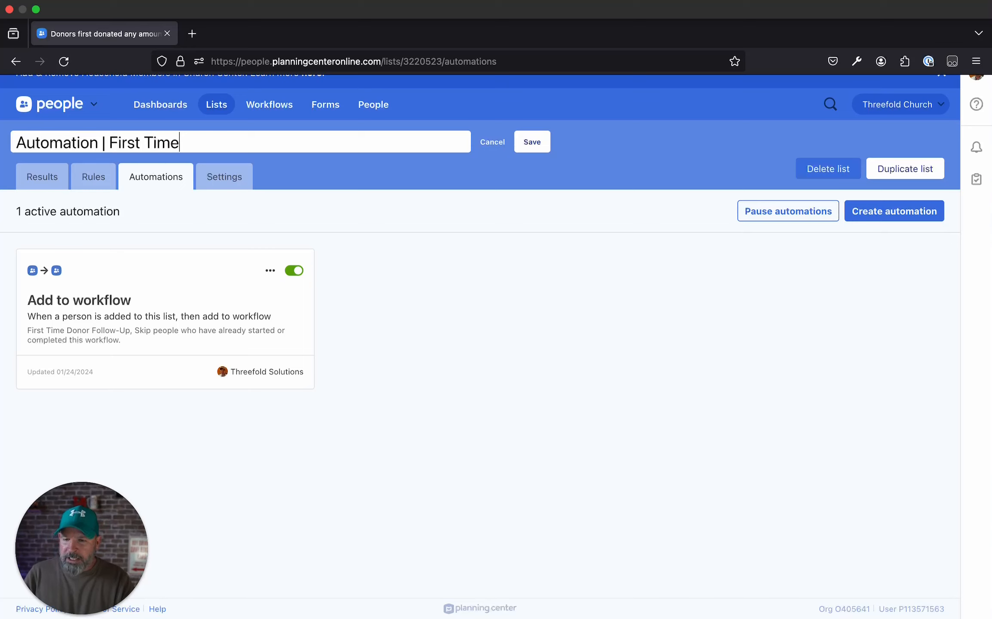
pyautogui.write(' Donor')
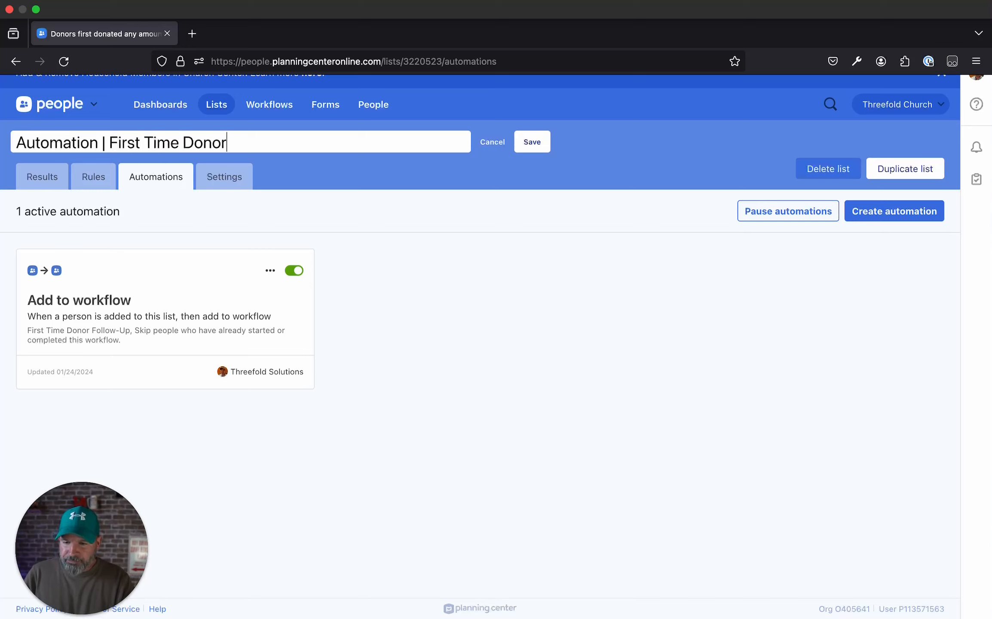
pyautogui.write('s Follow Up')
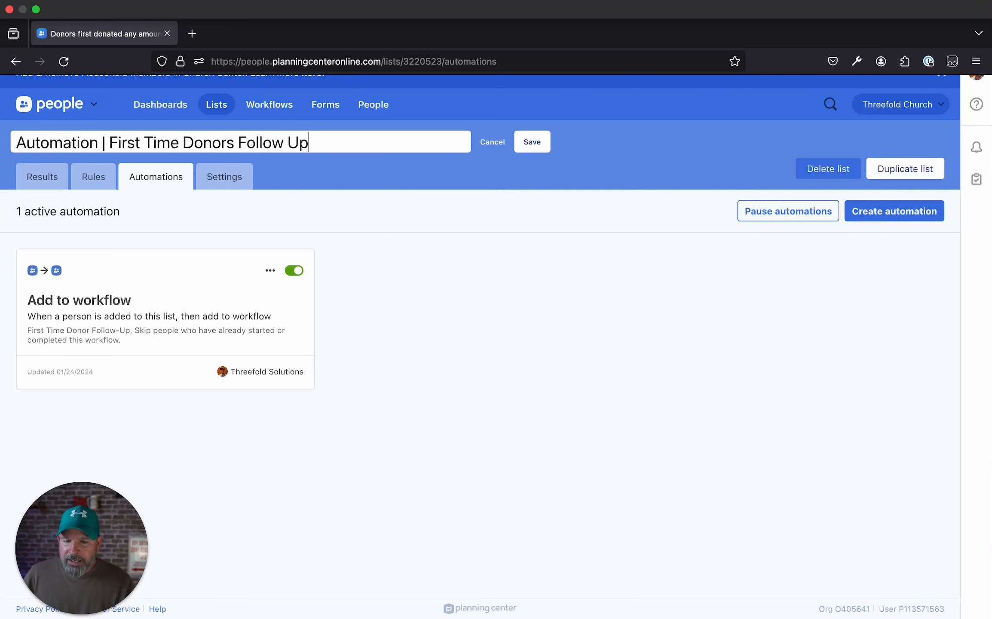
pyautogui.click(532, 141)
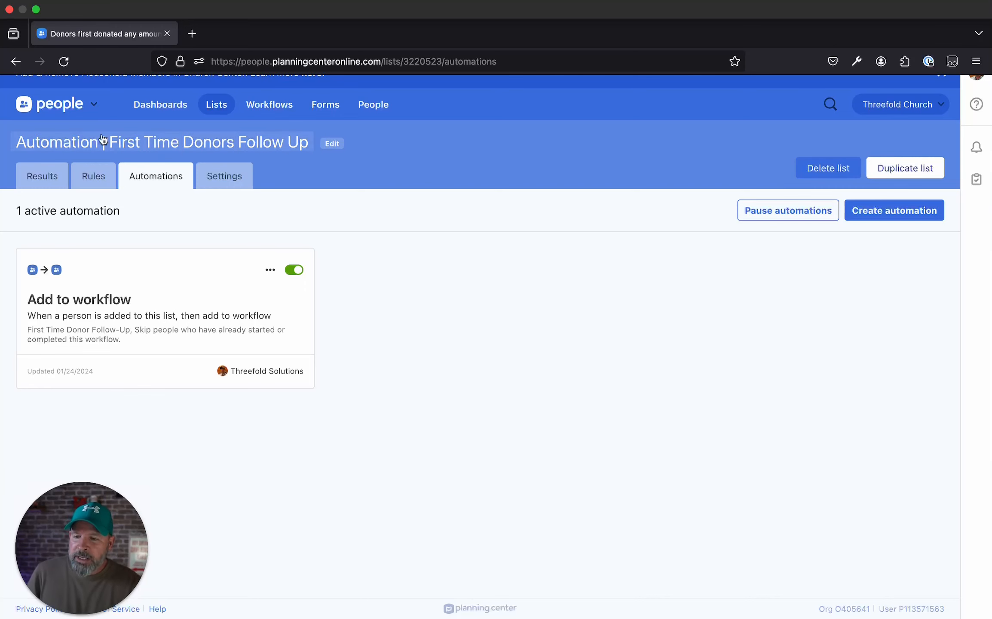
# Generate the Avery Address Labels - Individuals report in html format from the list results and open the generated report.
pyautogui.click(42, 177)
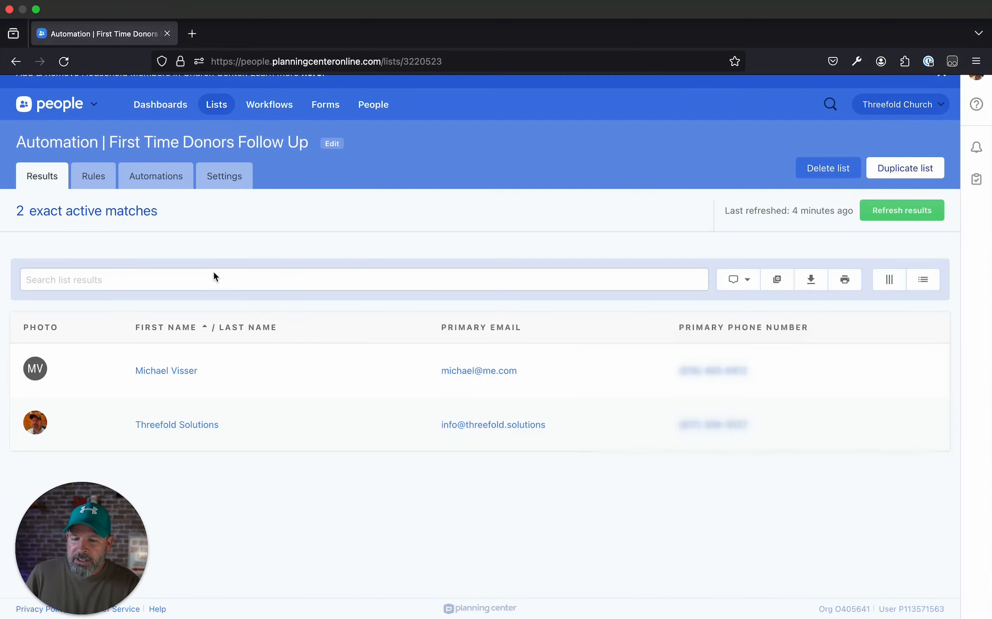
pyautogui.click(853, 285)
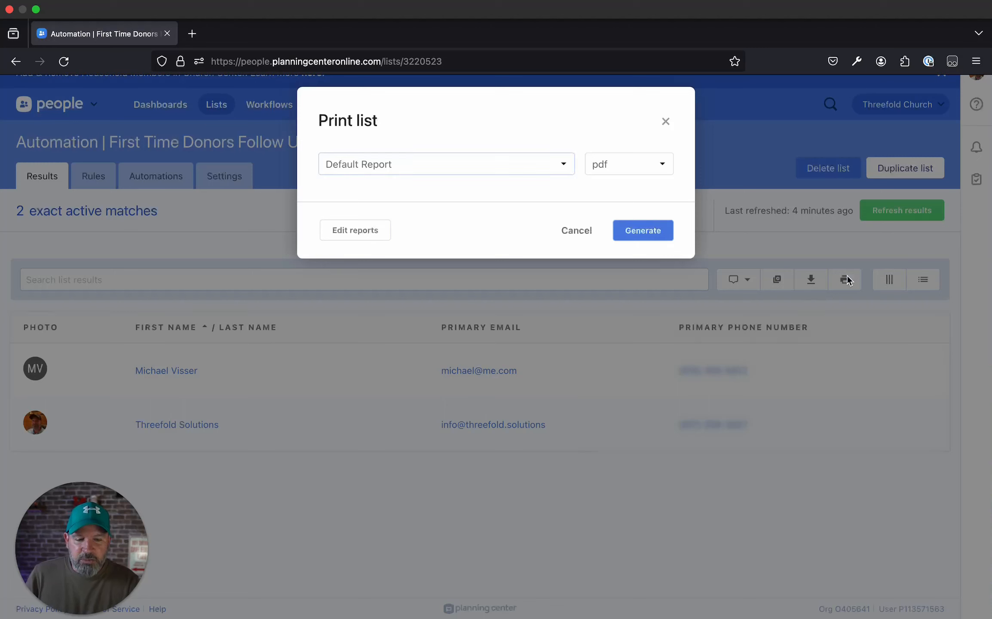
pyautogui.click(499, 164)
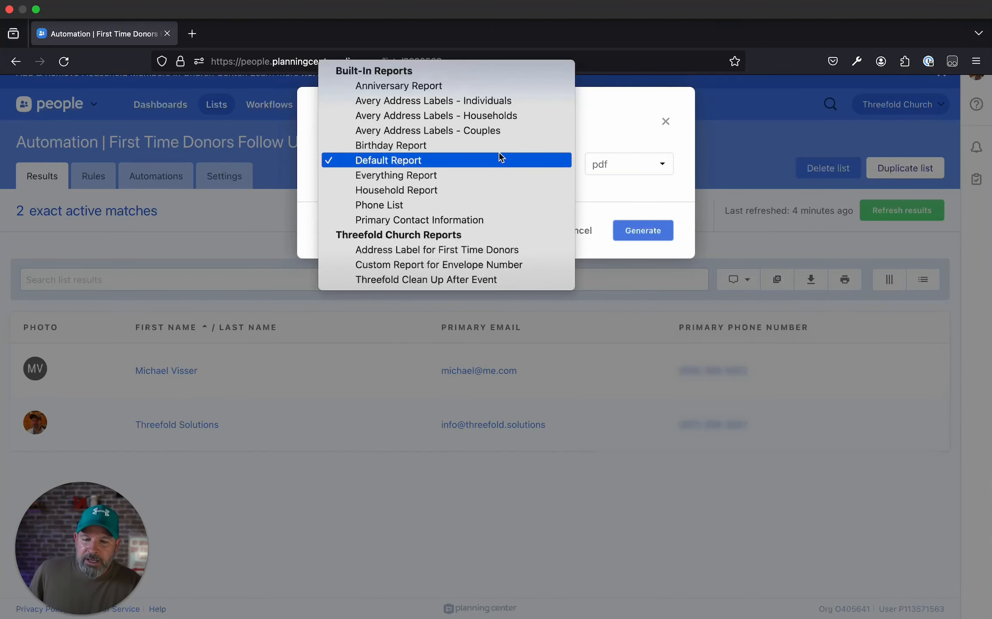
pyautogui.click(530, 101)
pyautogui.click(626, 167)
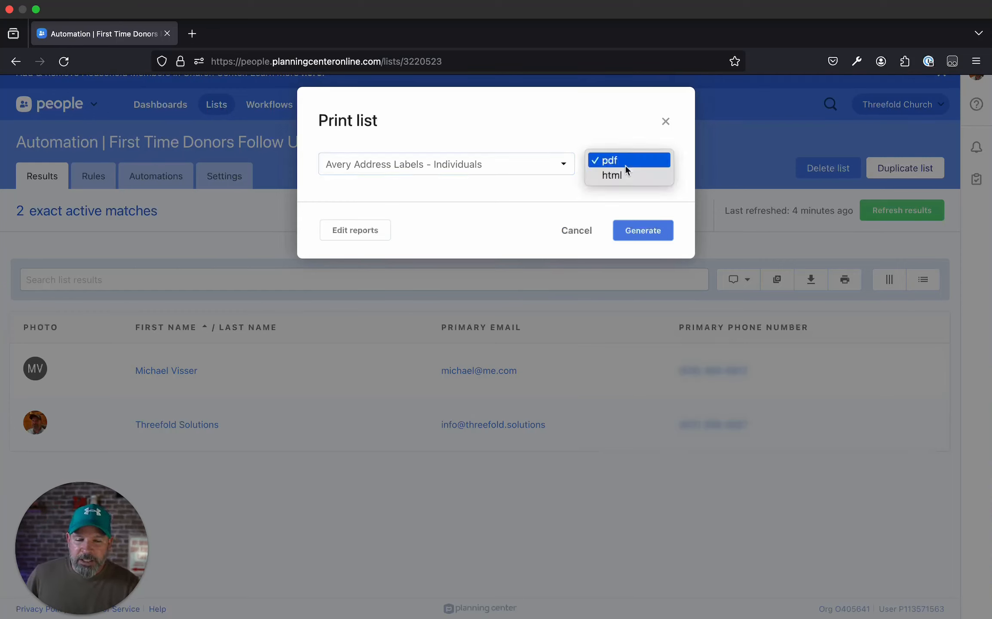
pyautogui.click(626, 175)
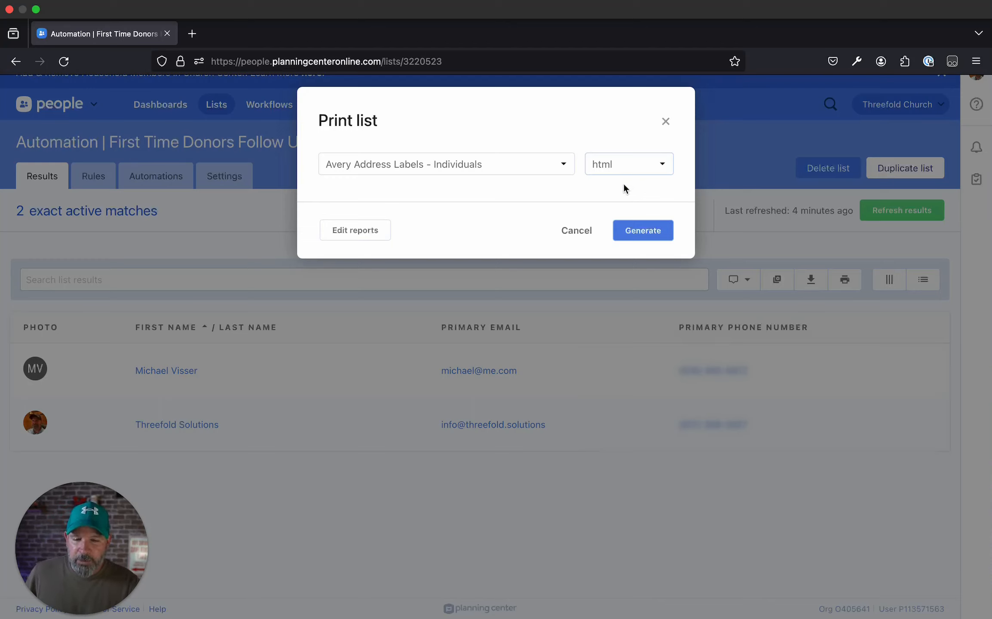
pyautogui.click(627, 163)
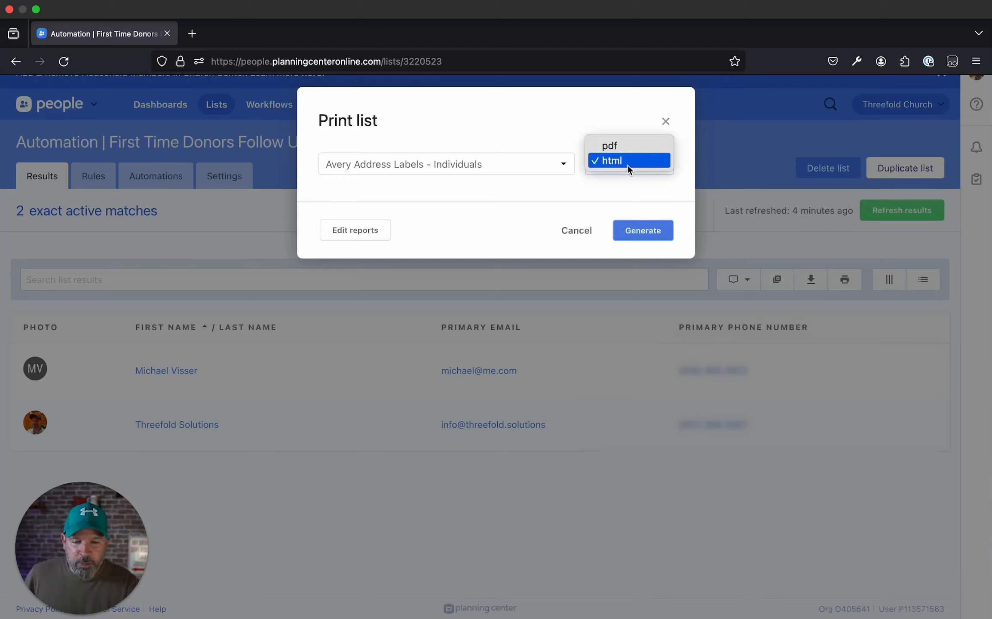
pyautogui.click(611, 162)
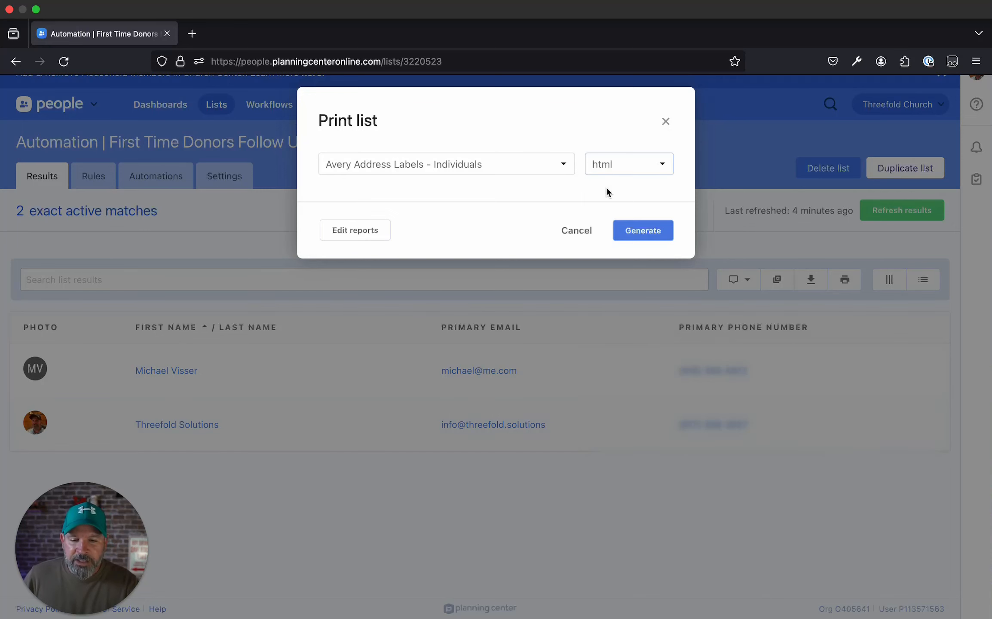
pyautogui.click(638, 234)
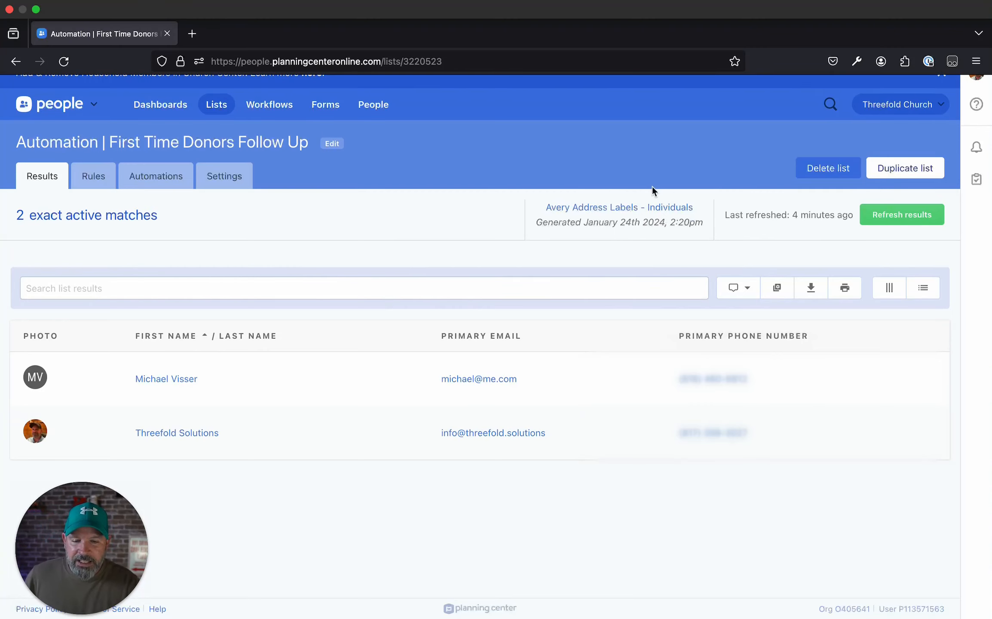
pyautogui.click(620, 208)
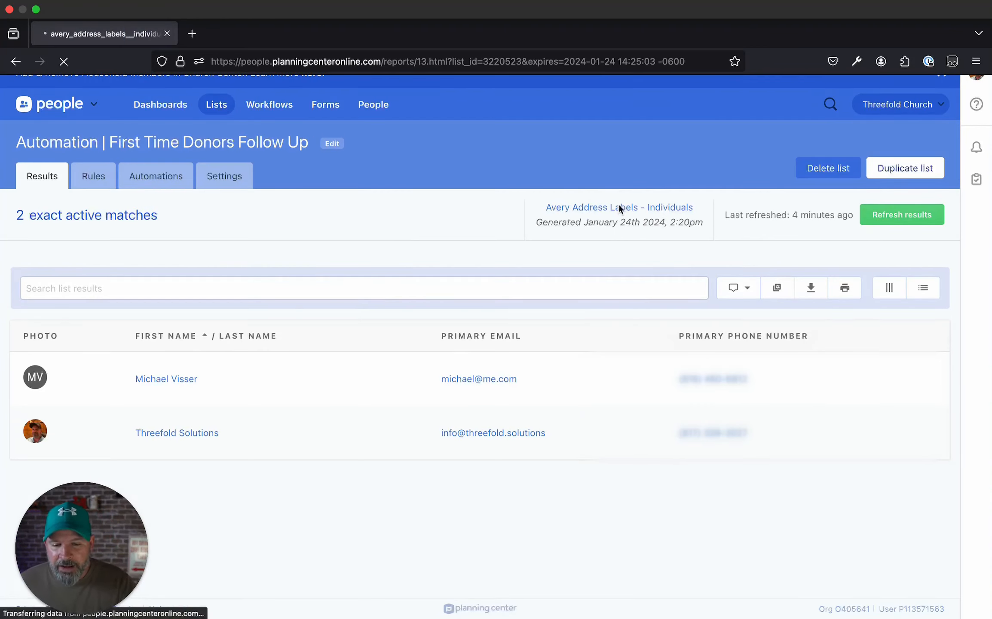